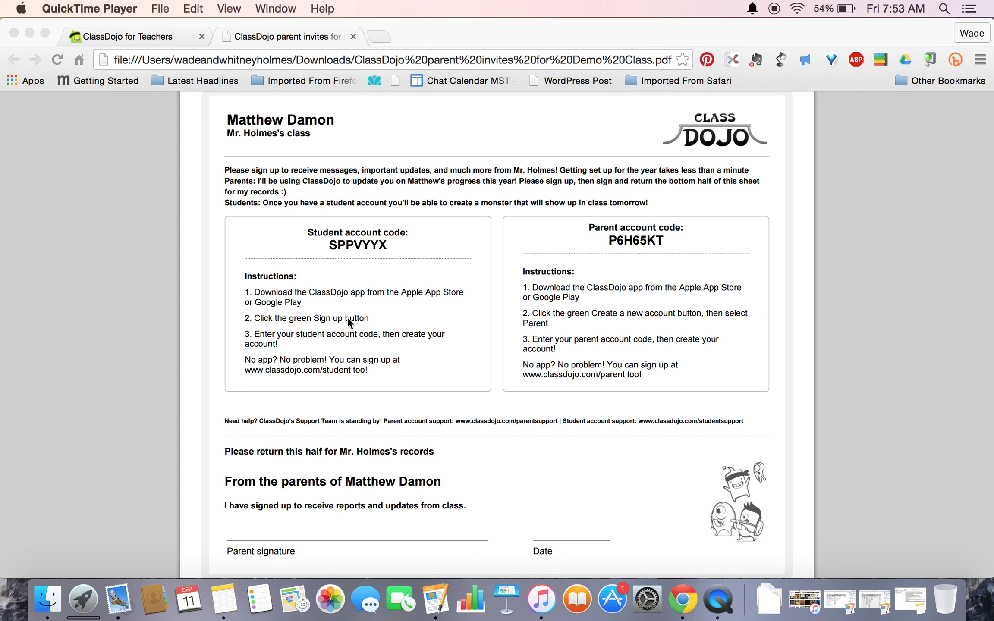
- Bring the Chrome window showing the ClassDojo invite PDF to the front
click(161, 221)
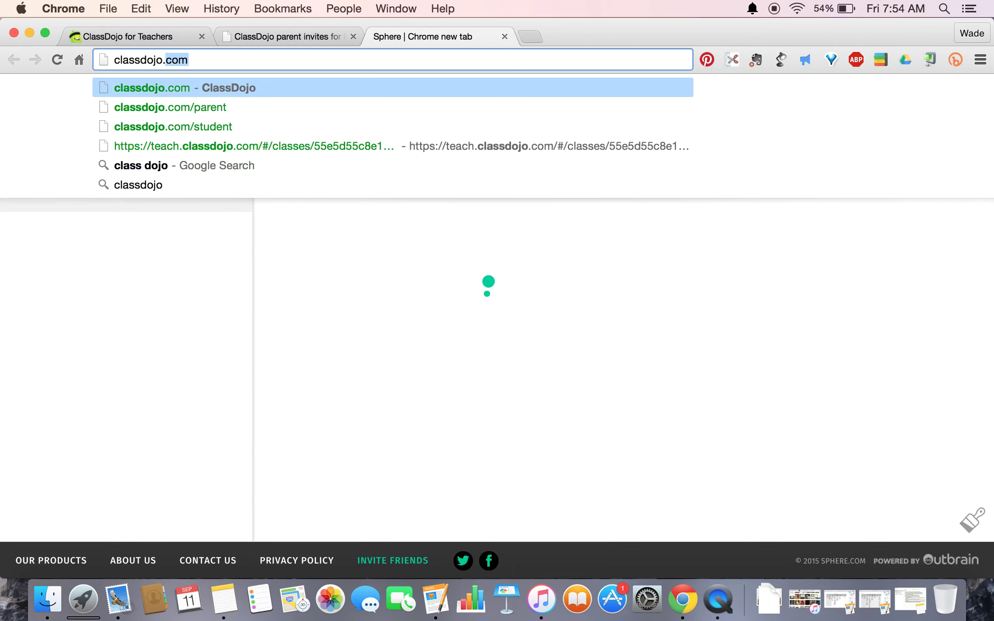
text(.com/stud)
- Load classdojo.com/student in the new Chrome tab
key(Return)
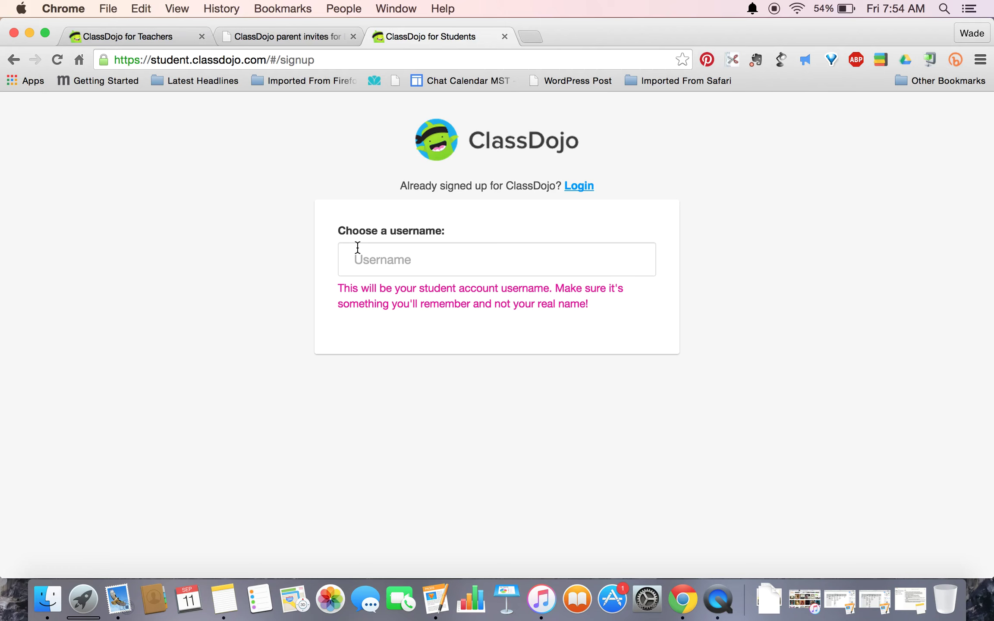
click(318, 37)
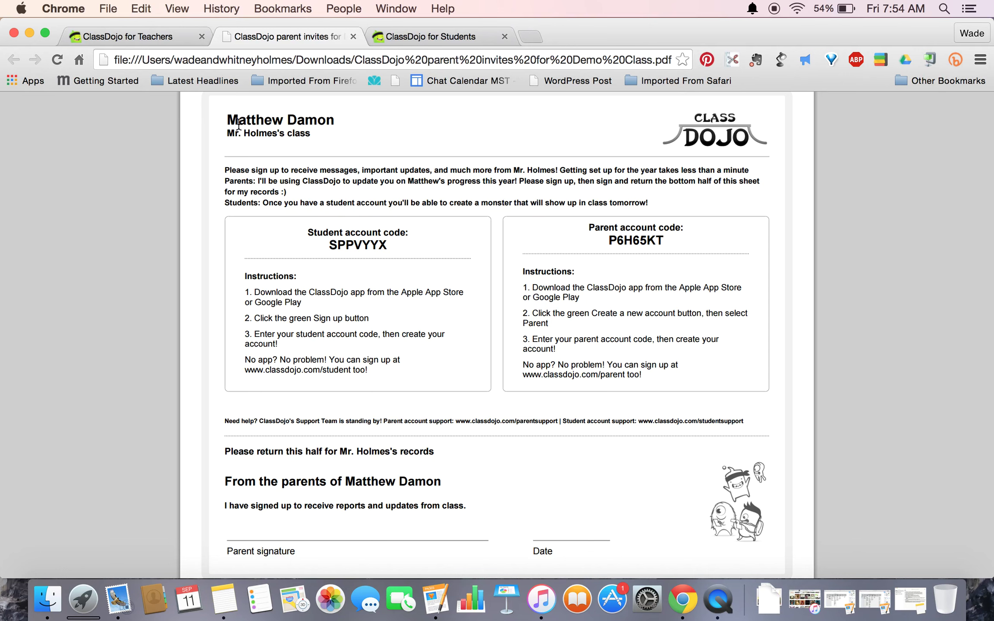
click(392, 36)
click(485, 269)
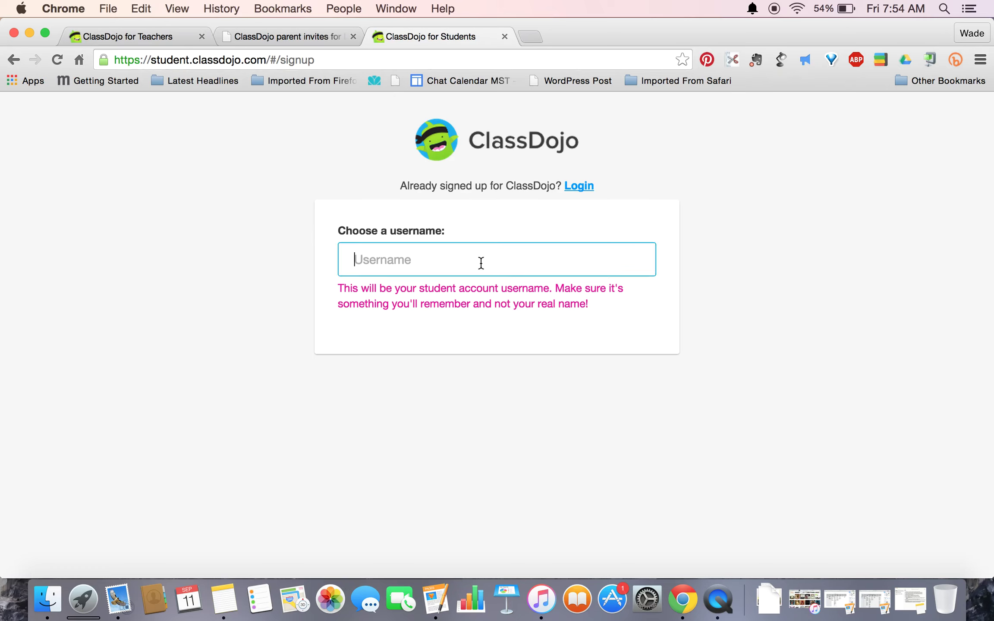
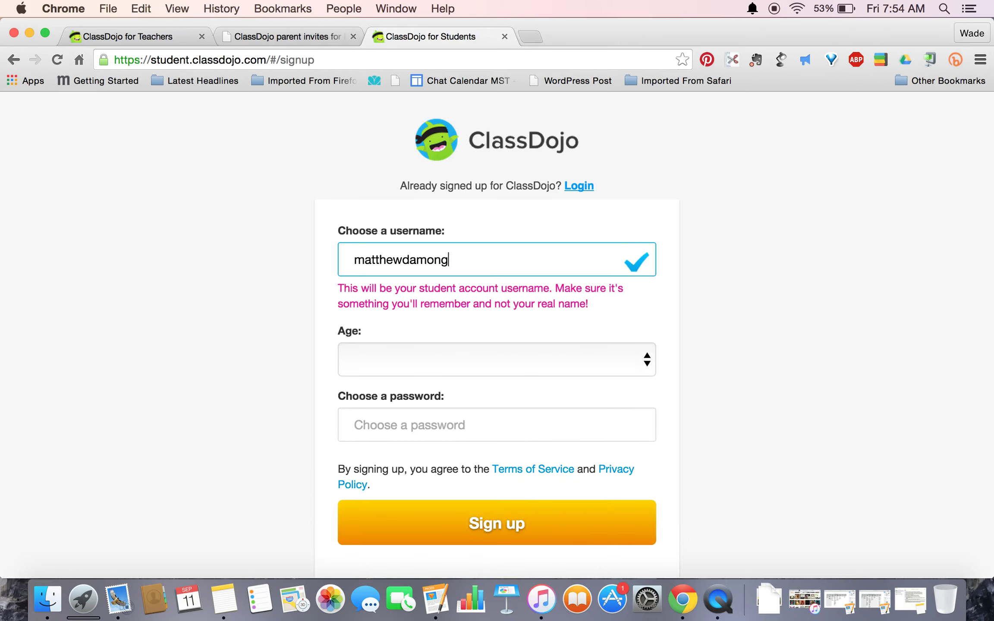
click(544, 358)
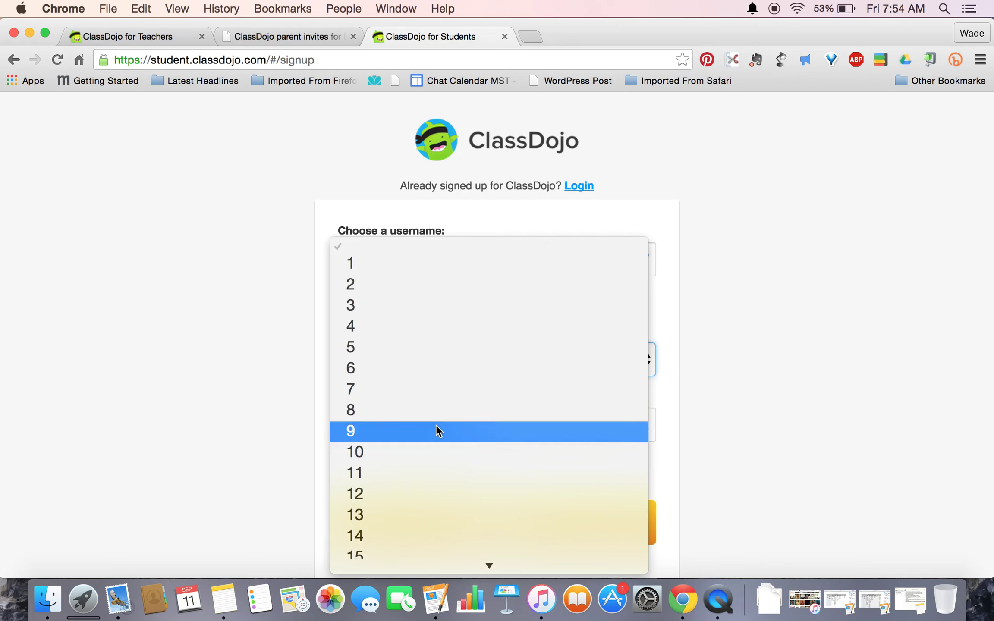
click(438, 430)
click(435, 425)
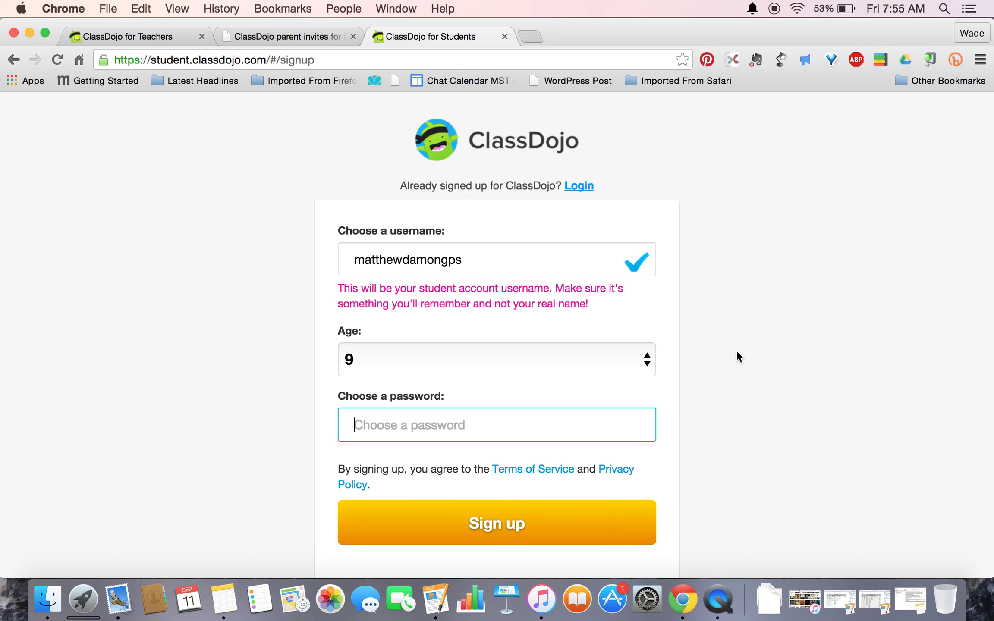
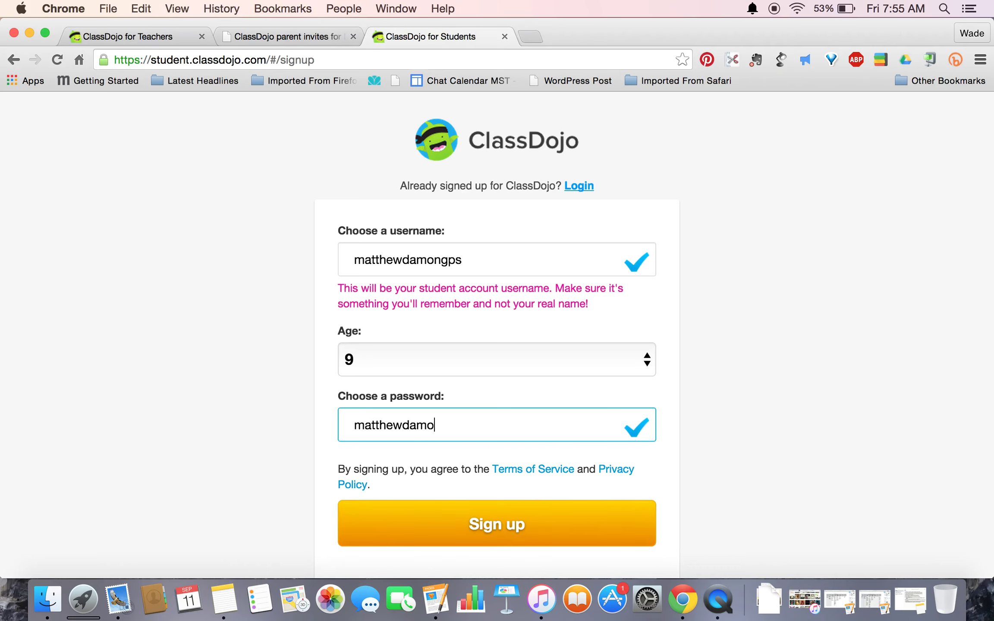
scroll(862, 391, down, 1)
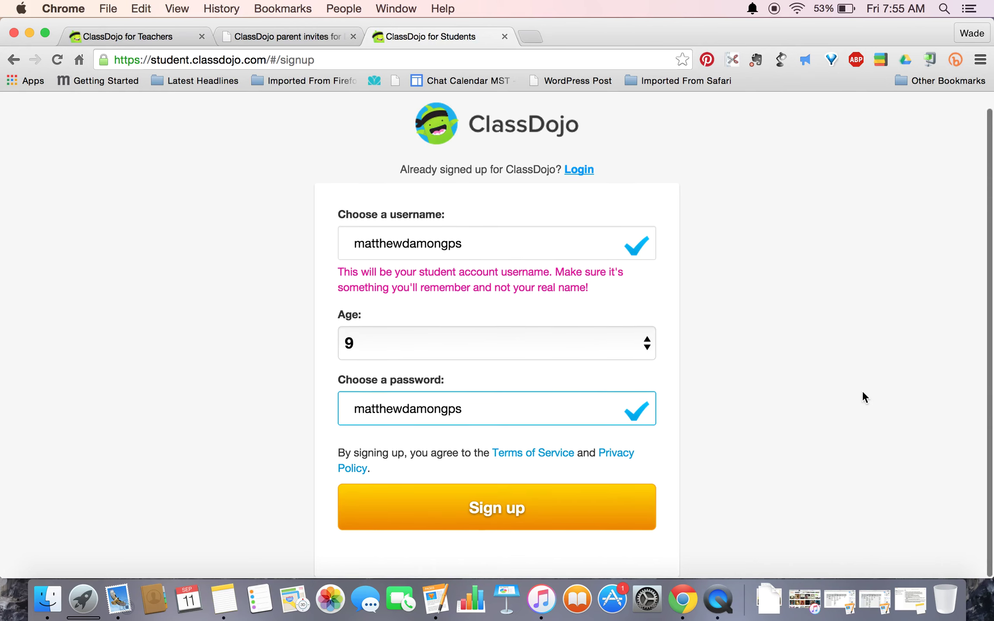
click(577, 509)
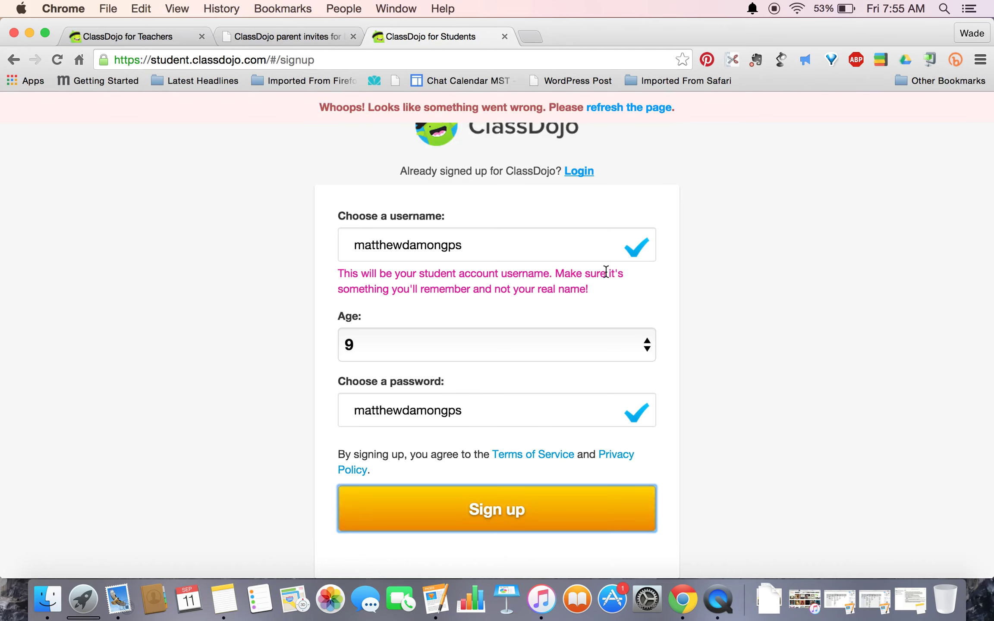
click(643, 109)
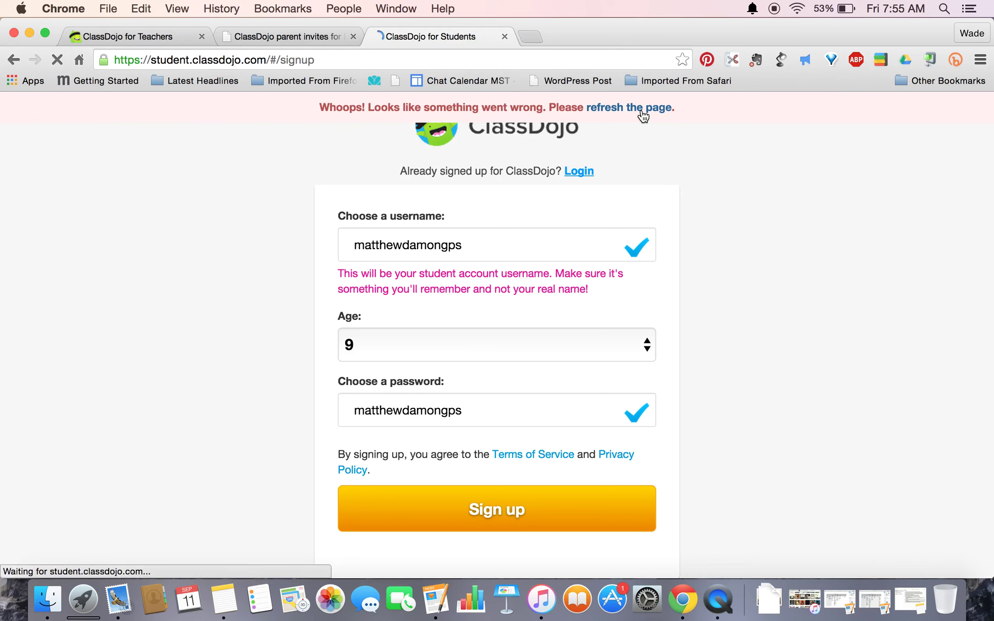
click(533, 259)
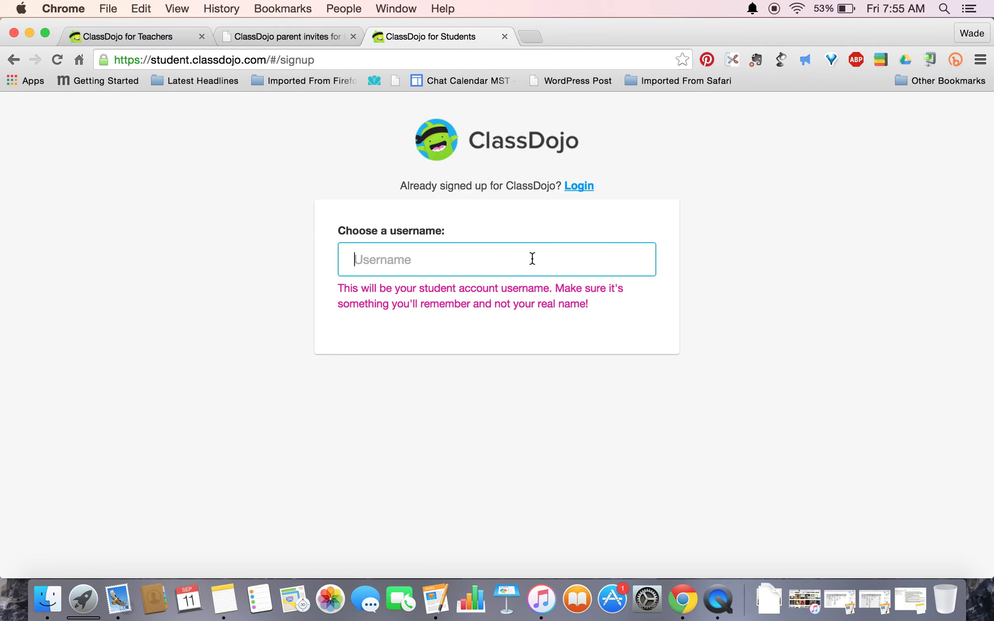
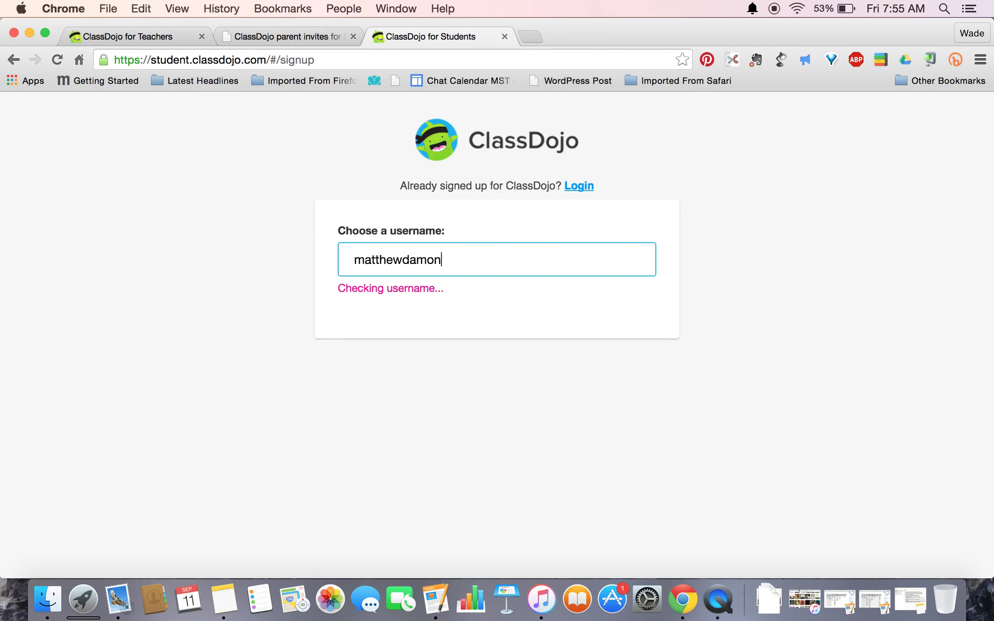
key(Tab)
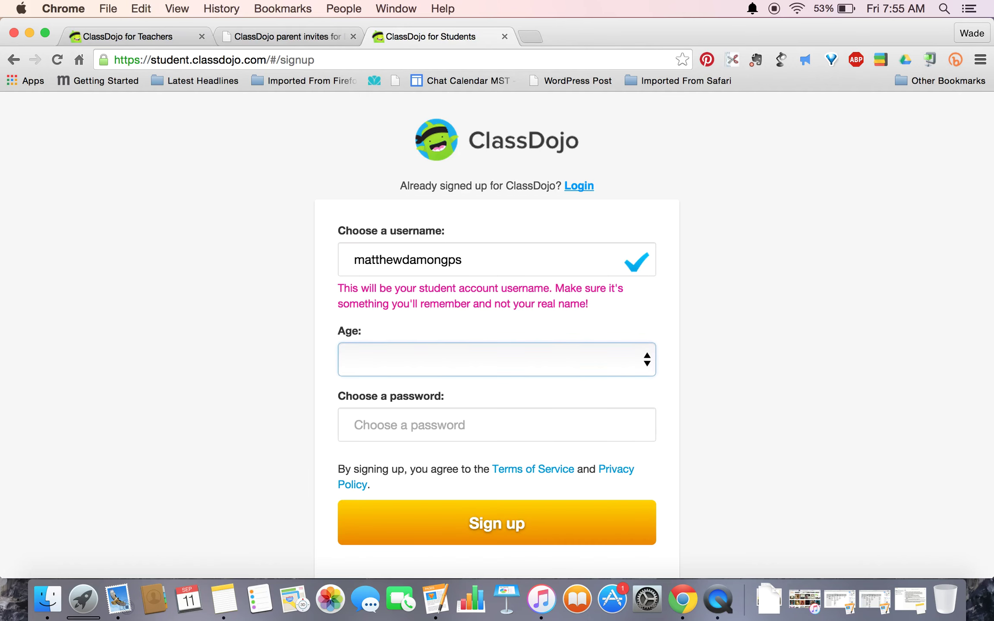
key(Tab)
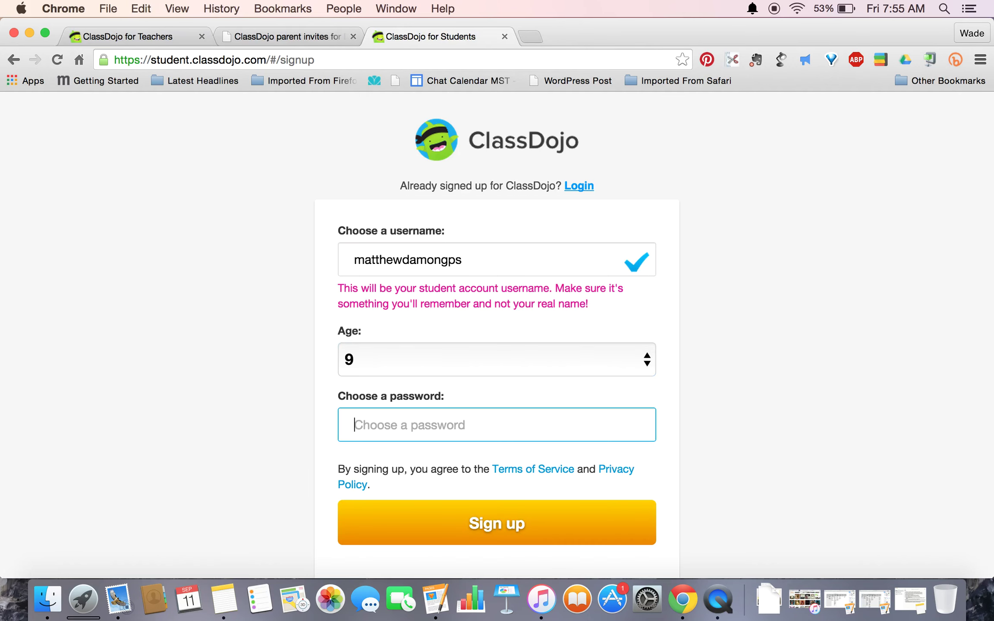
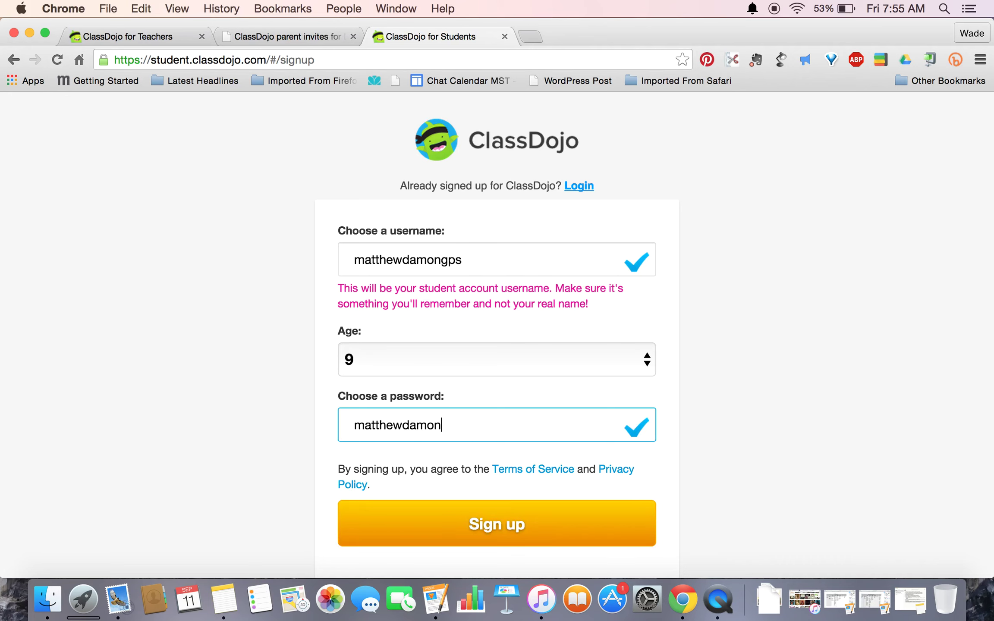
key(Return)
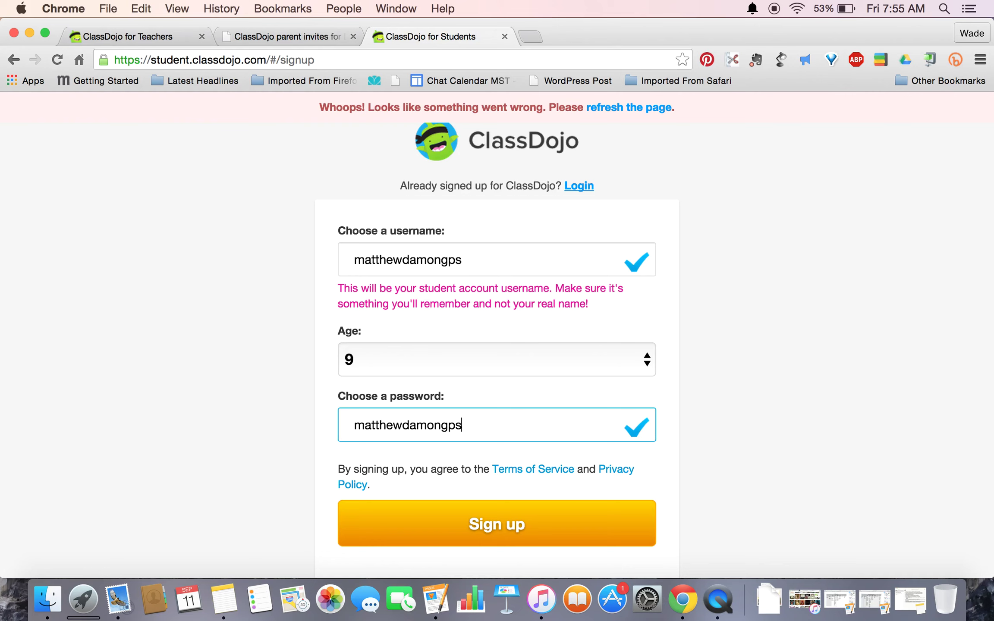
scroll(761, 371, down, 1)
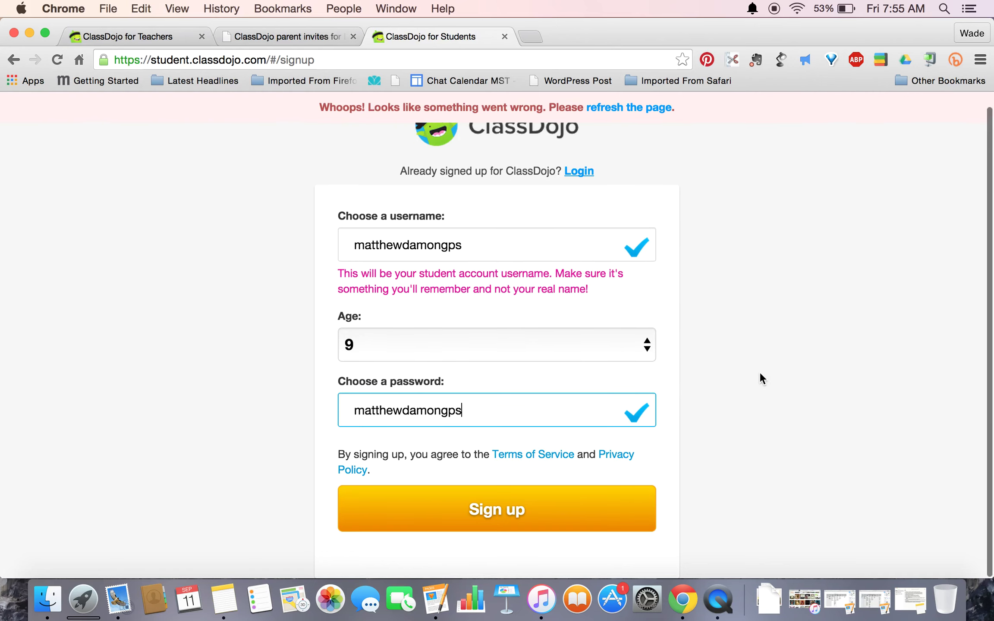
scroll(761, 372, up, 1)
scroll(760, 378, down, 1)
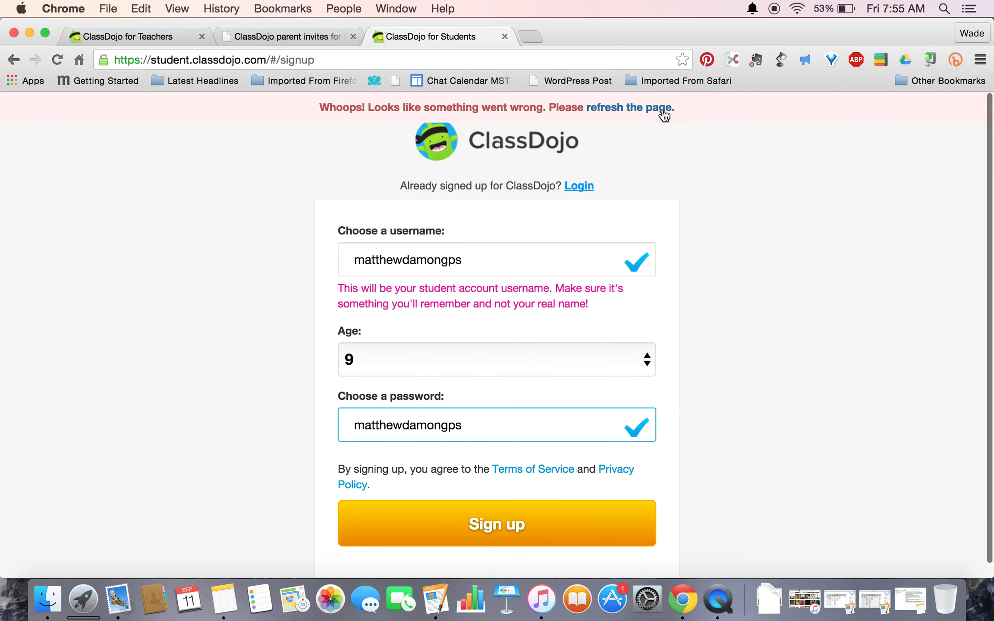
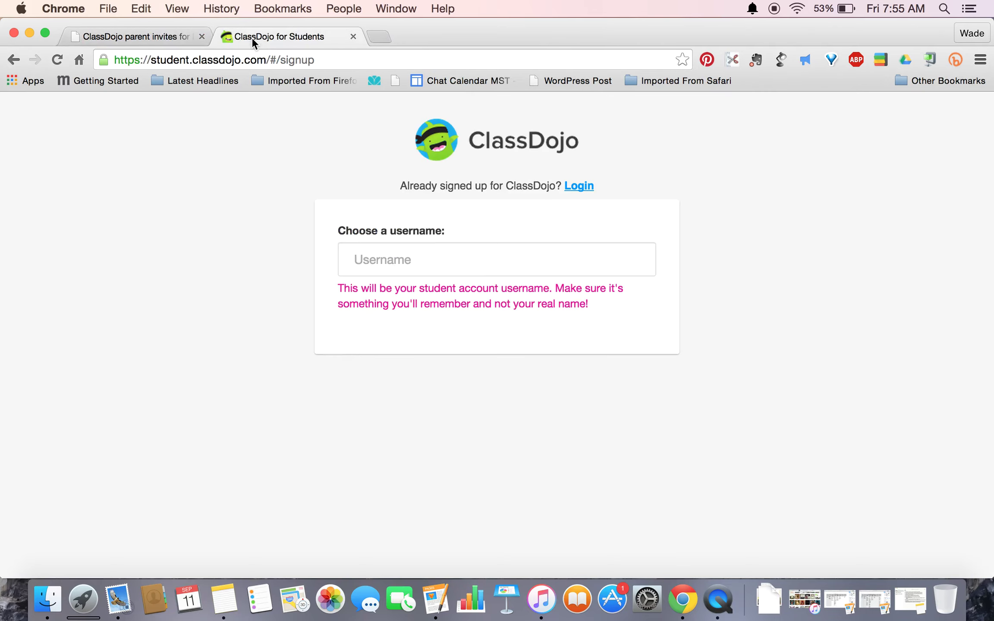
click(450, 264)
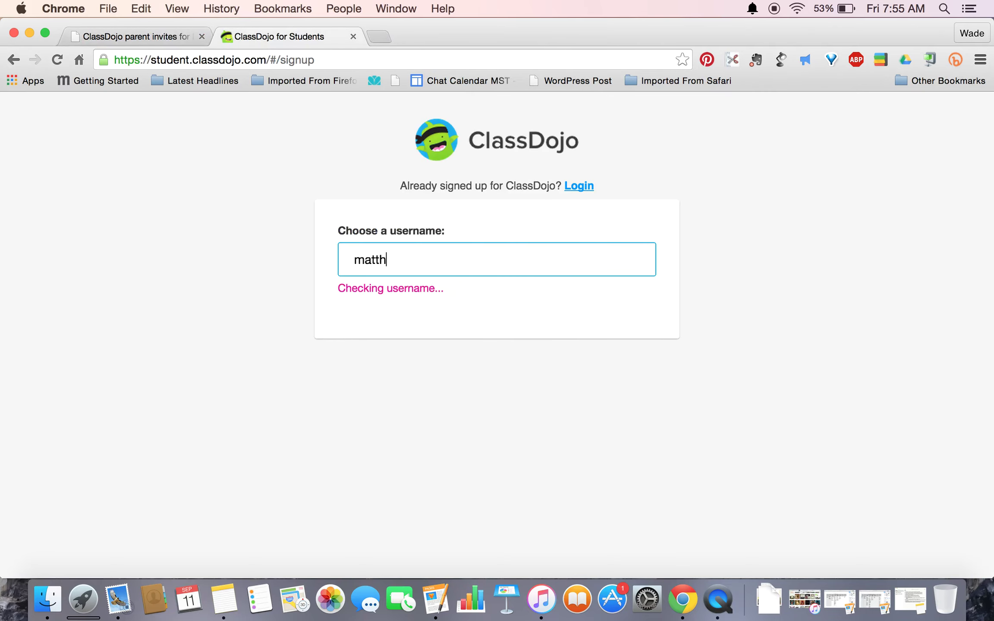
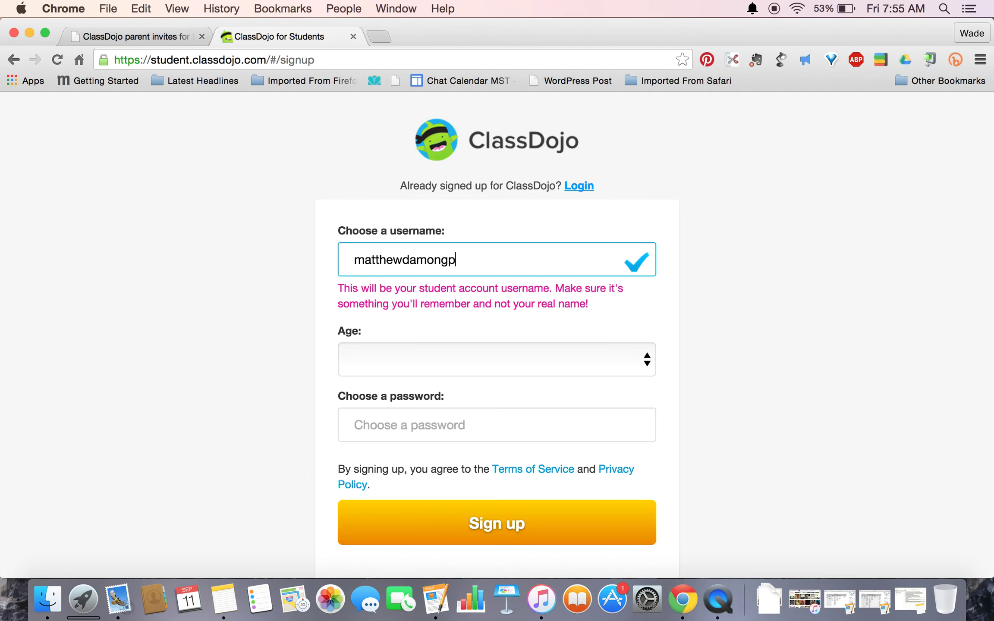
key(Tab)
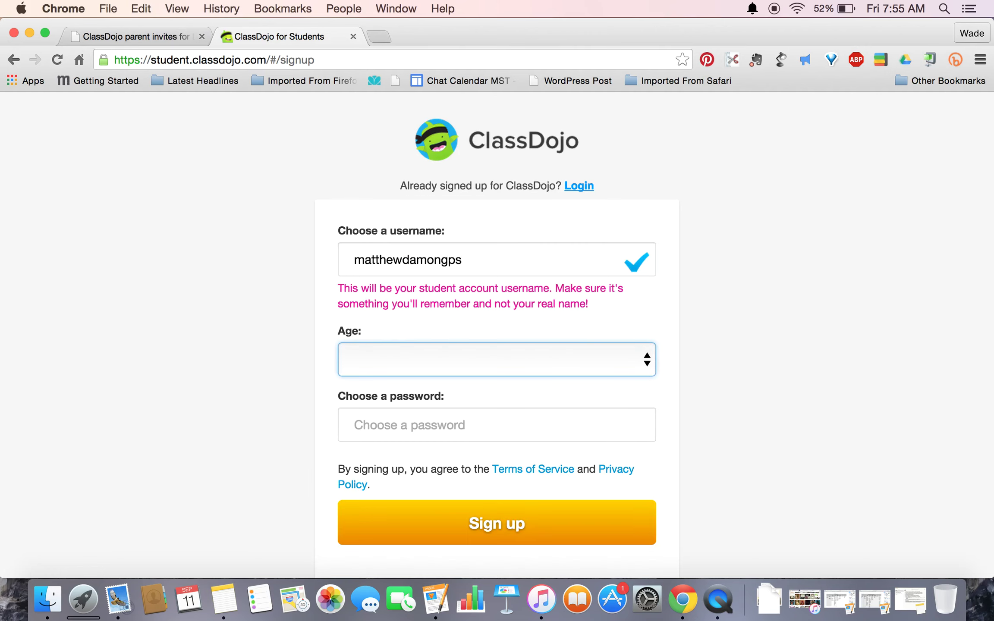
text(9)
key(Tab)
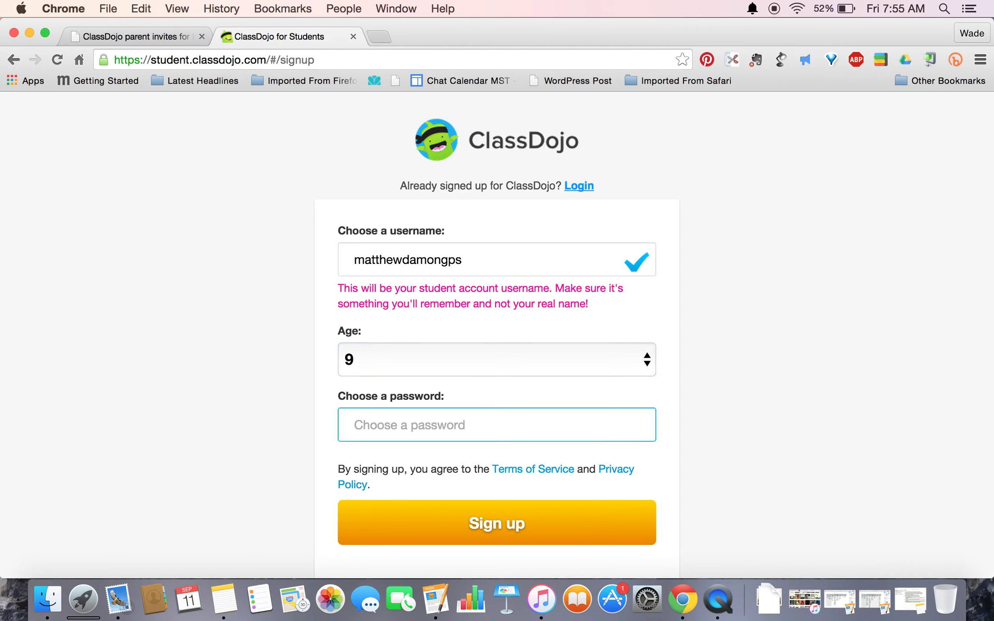
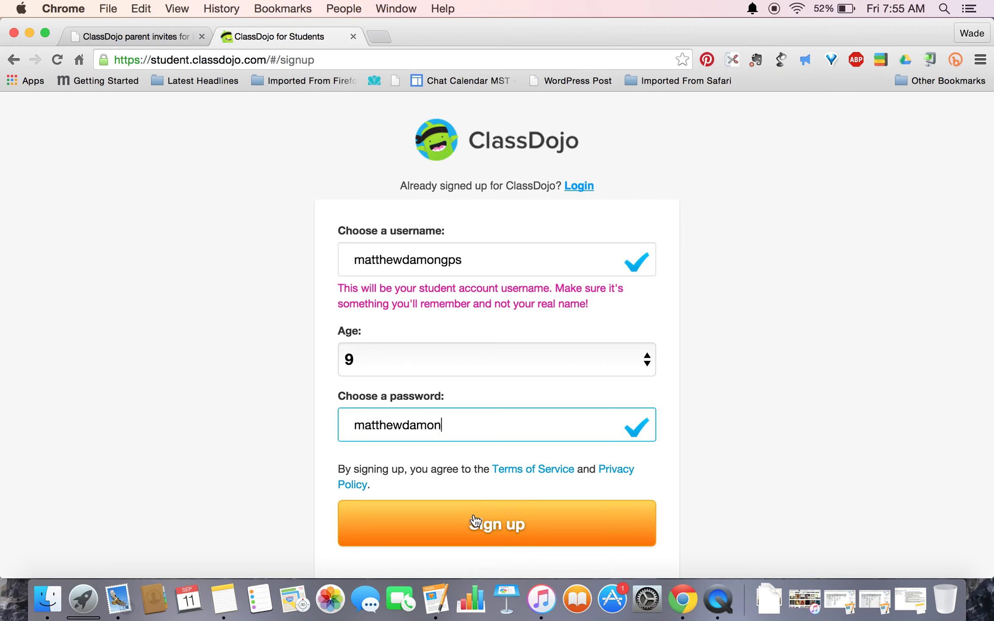
click(475, 521)
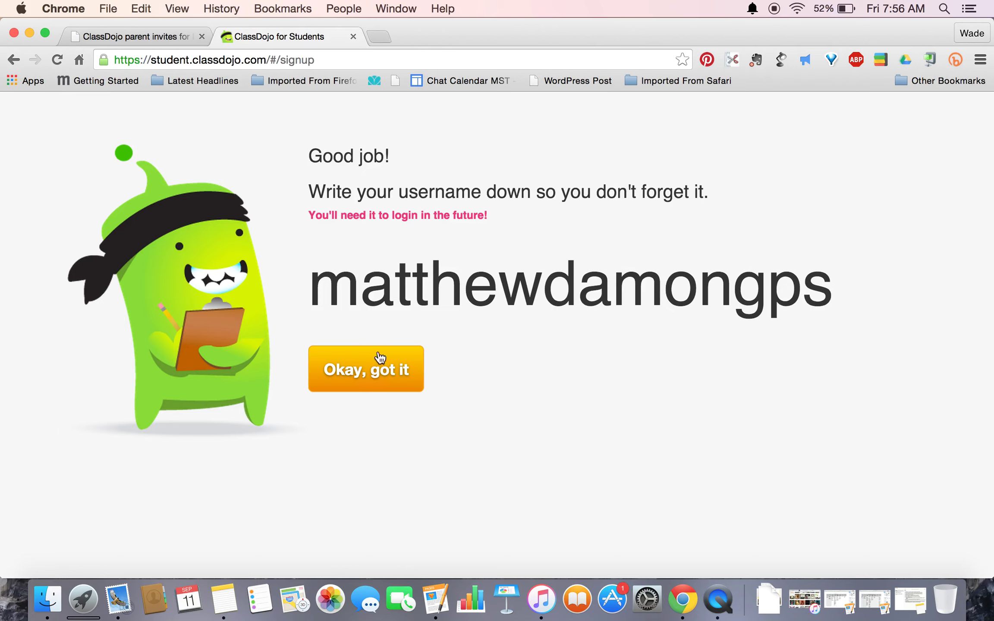
- Confirm the new username with 'Okay, got it' to reach the Join A Class page
click(350, 371)
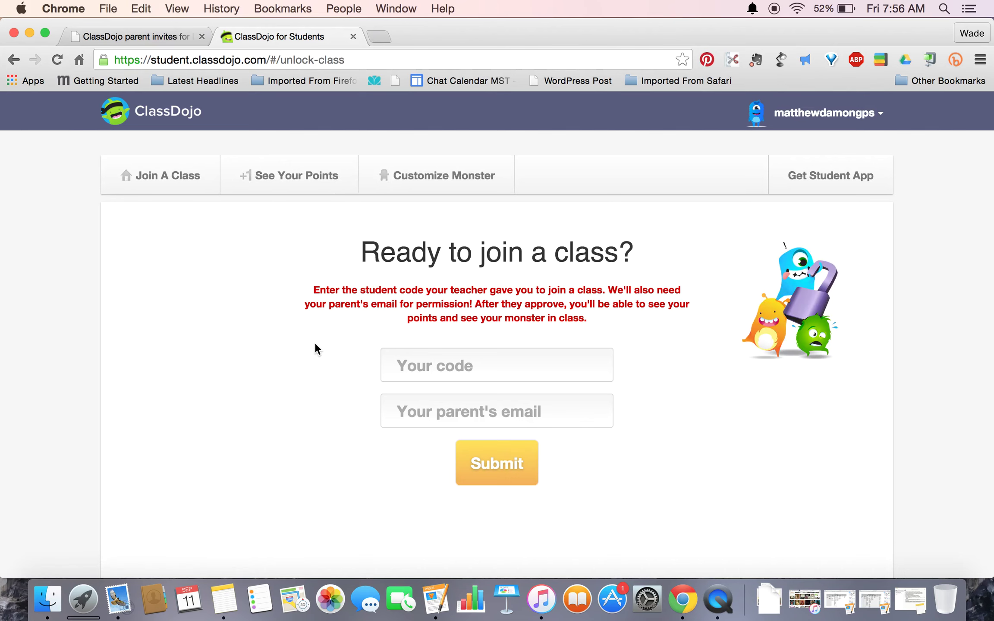
scroll(315, 343, down, 2)
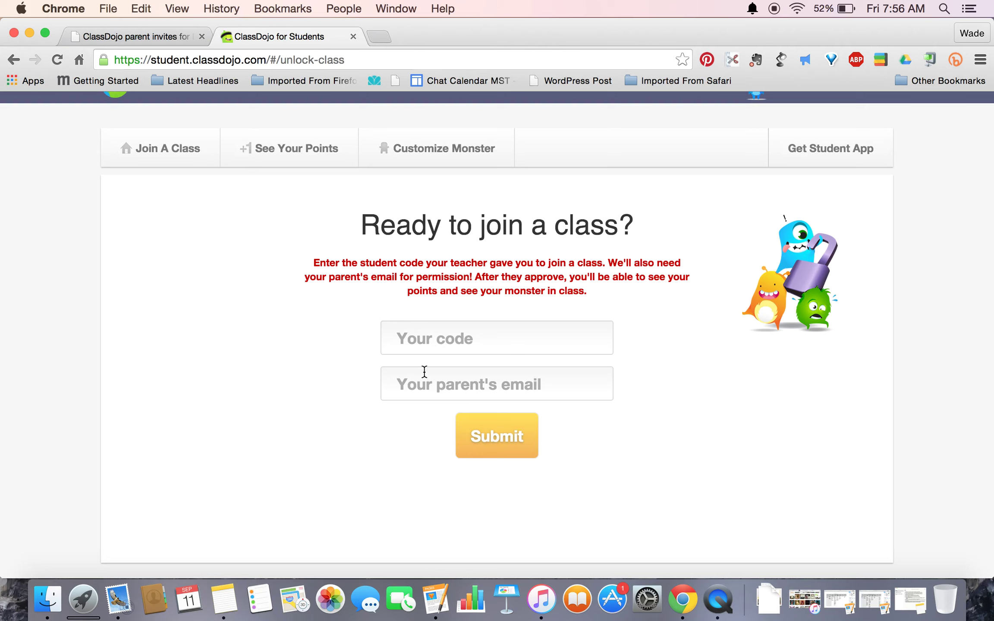
scroll(483, 378, up, 1)
scroll(483, 378, up, 1)
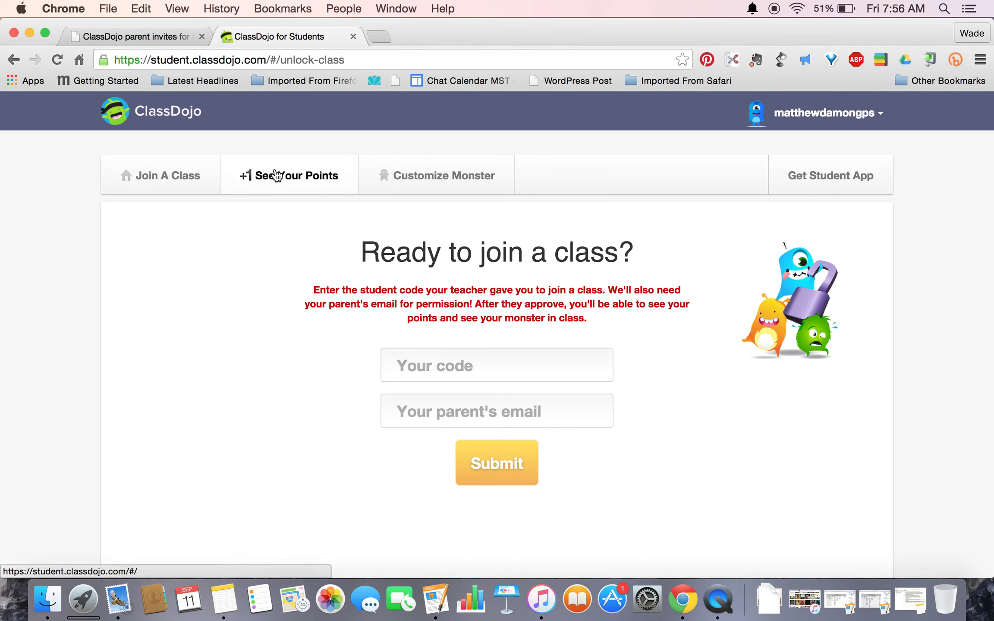
- On the monster customization page, give the monster two lashed eyes and a smiling mouth
click(395, 178)
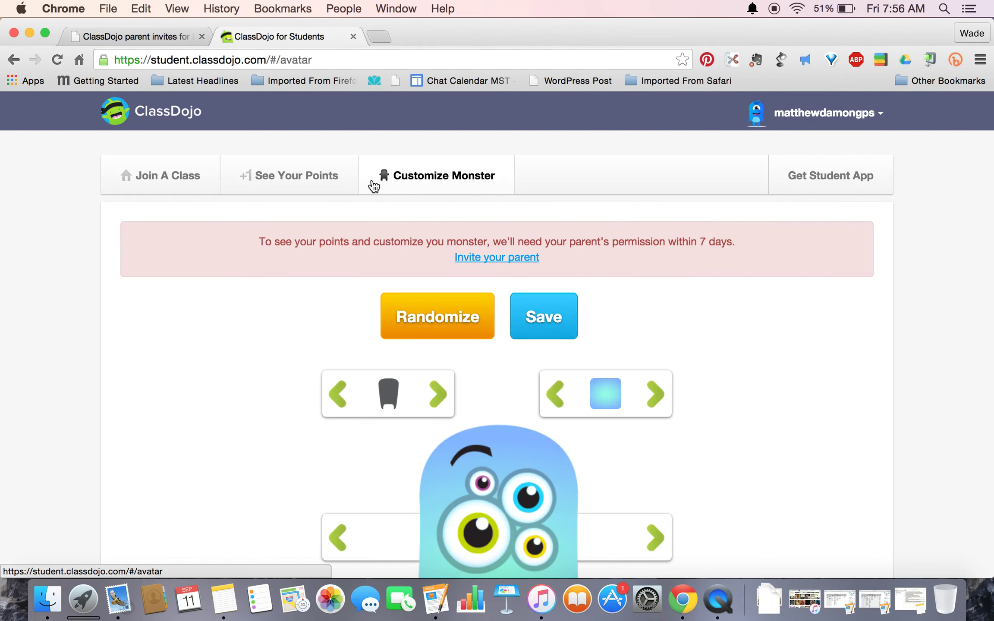
scroll(214, 318, down, 4)
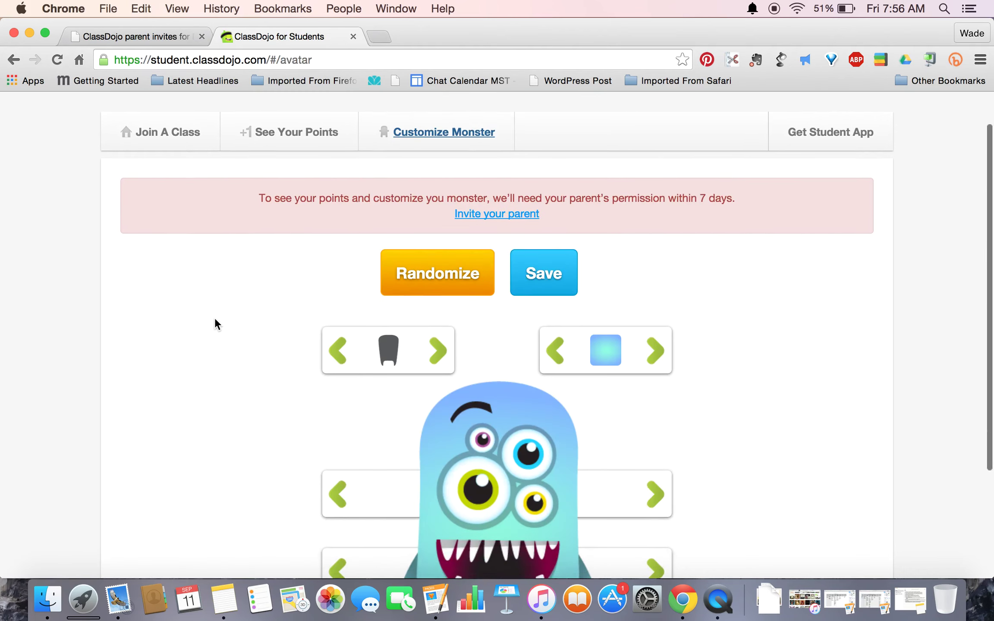
scroll(215, 318, up, 1)
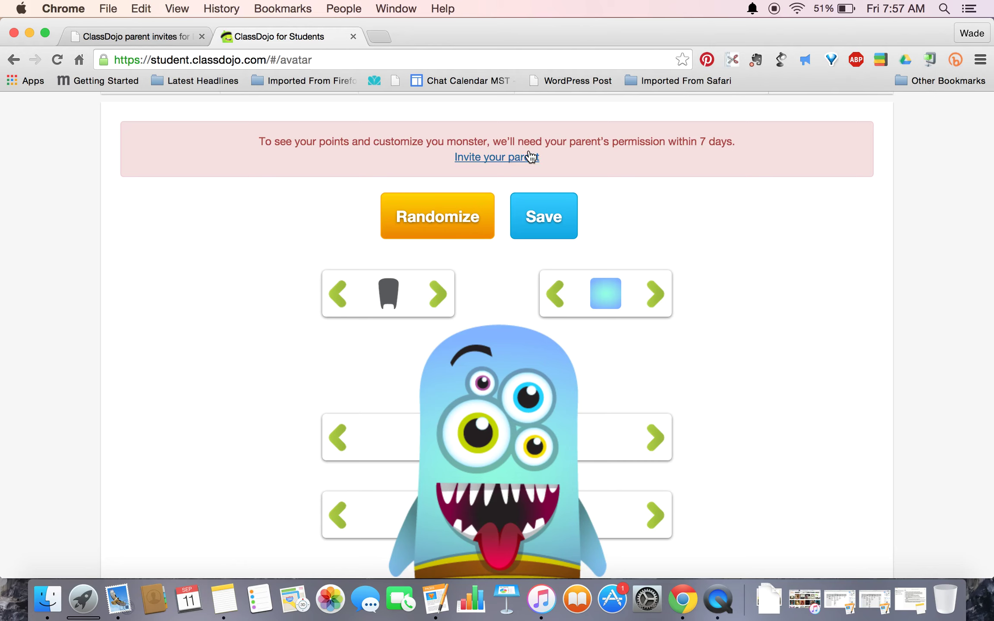
scroll(258, 326, down, 3)
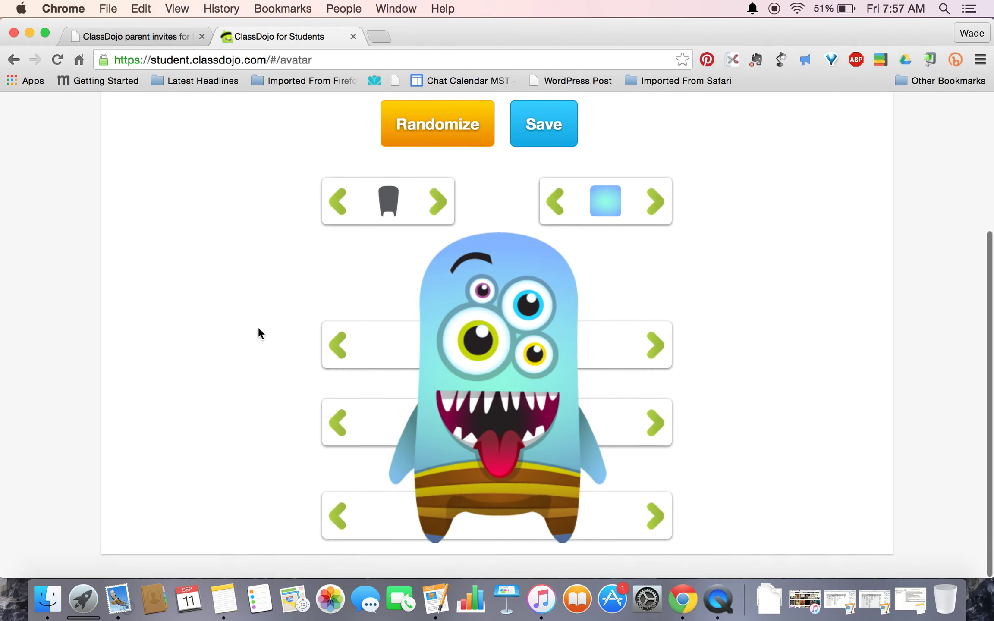
click(338, 345)
click(338, 345)
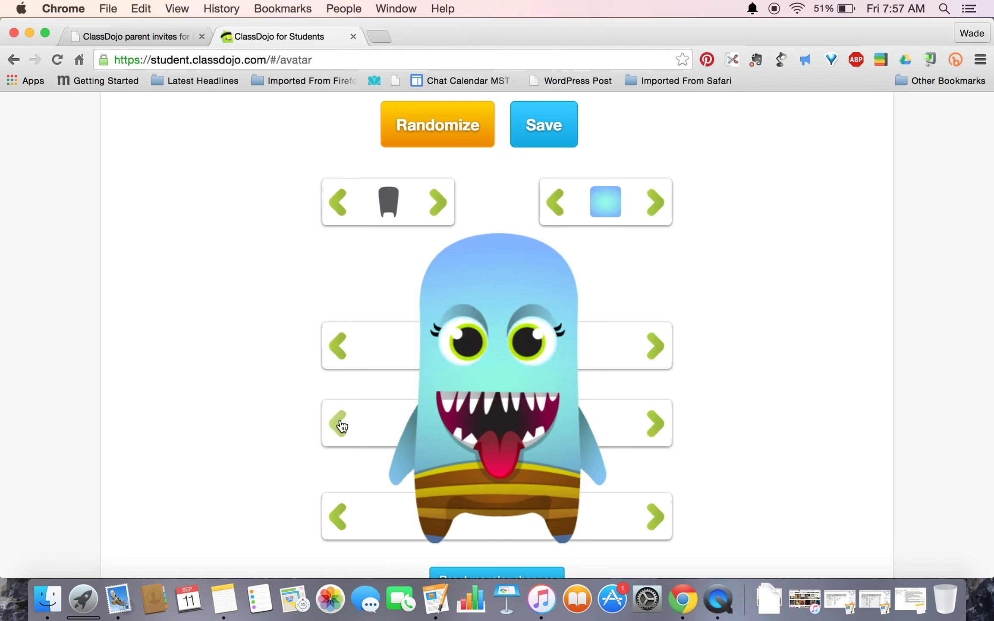
click(340, 424)
- Make the monster green and spotted with an octopus-like tentacled body
click(340, 513)
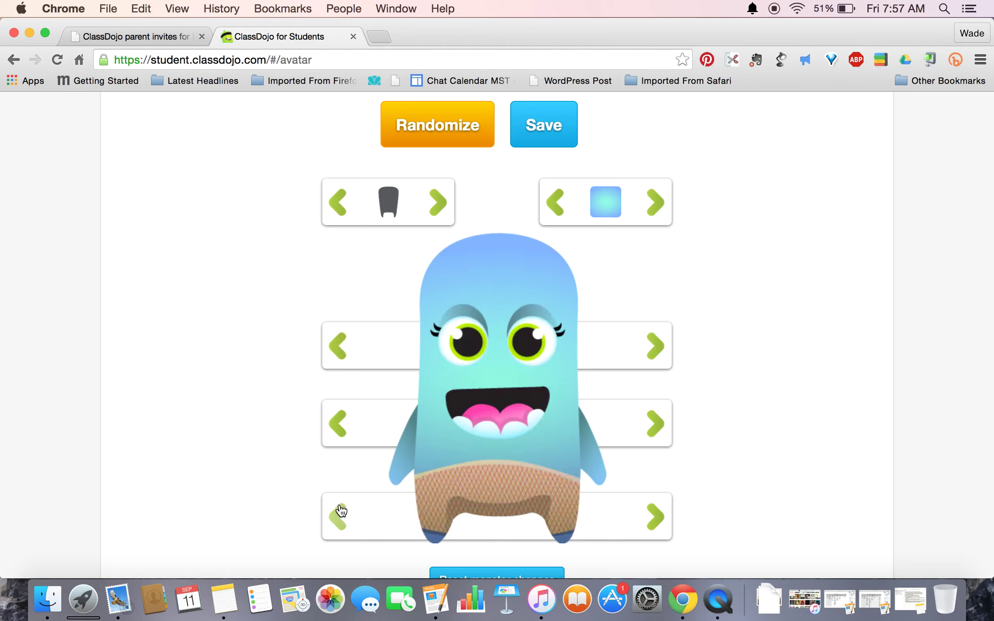
click(654, 202)
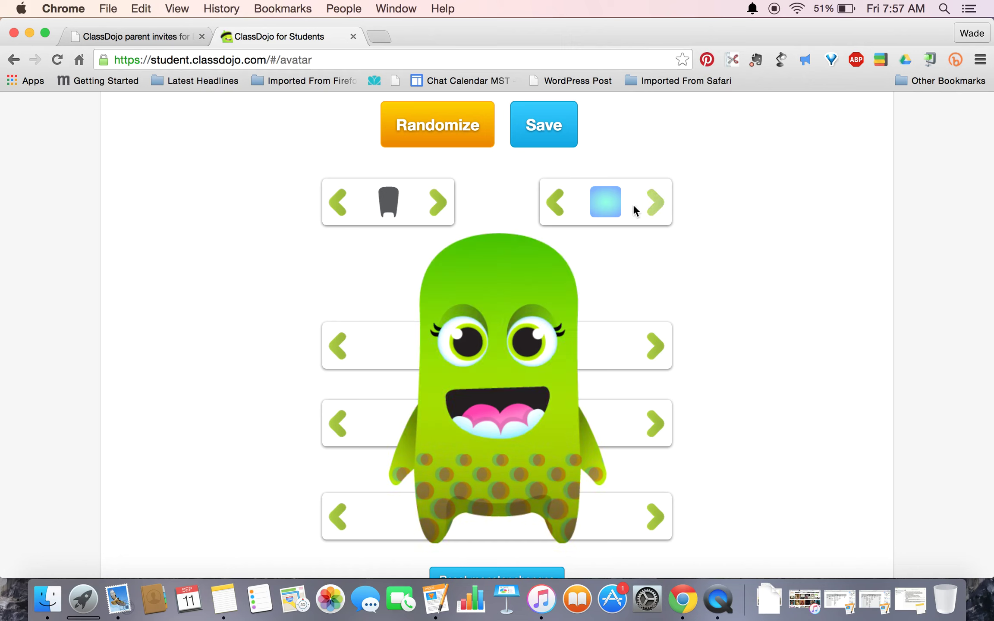
click(449, 206)
click(450, 206)
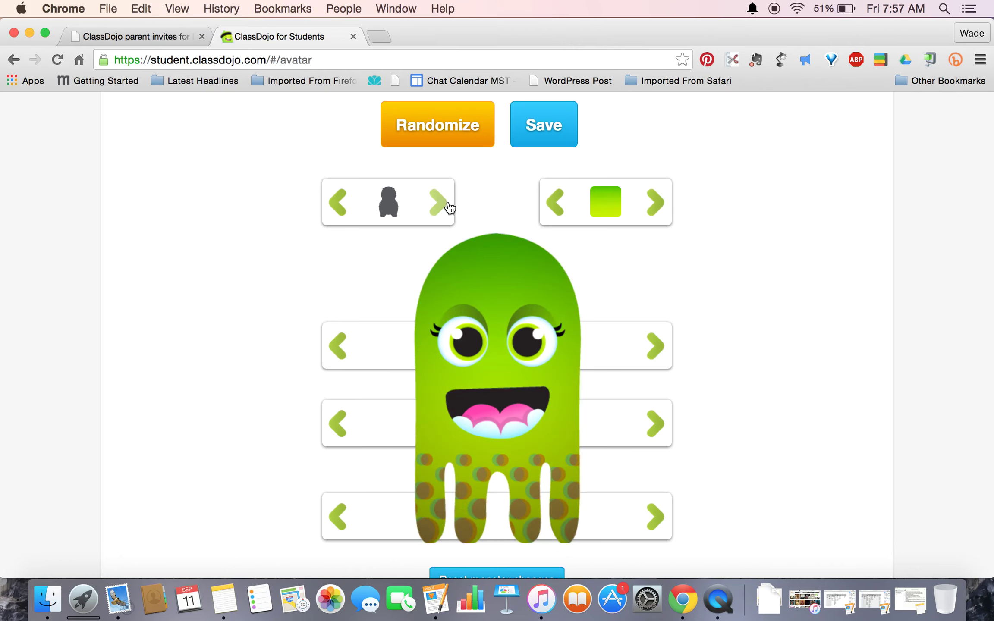
scroll(289, 313, down, 2)
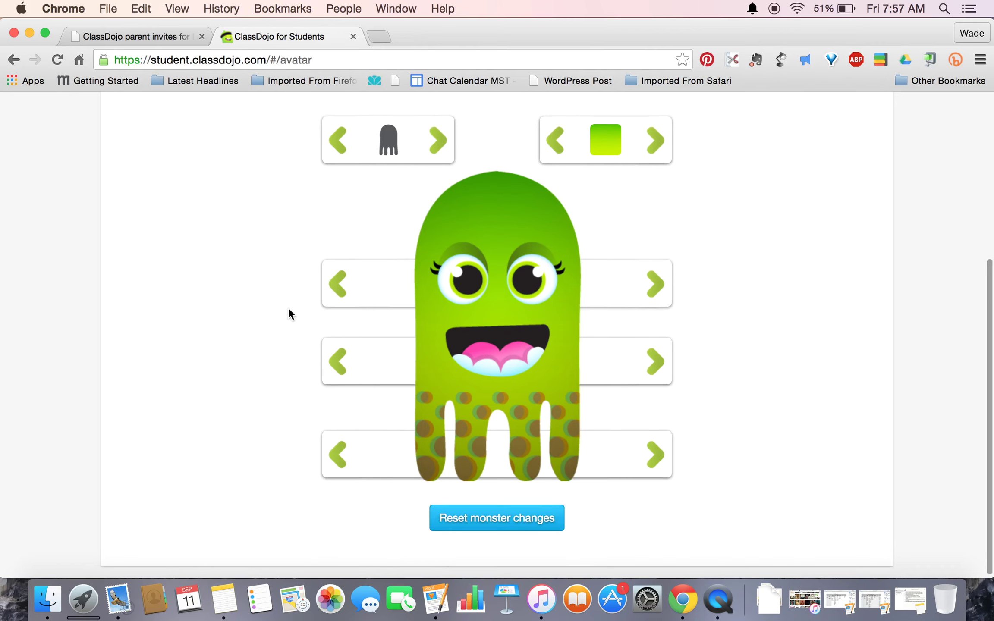
scroll(289, 314, up, 5)
scroll(288, 314, up, 4)
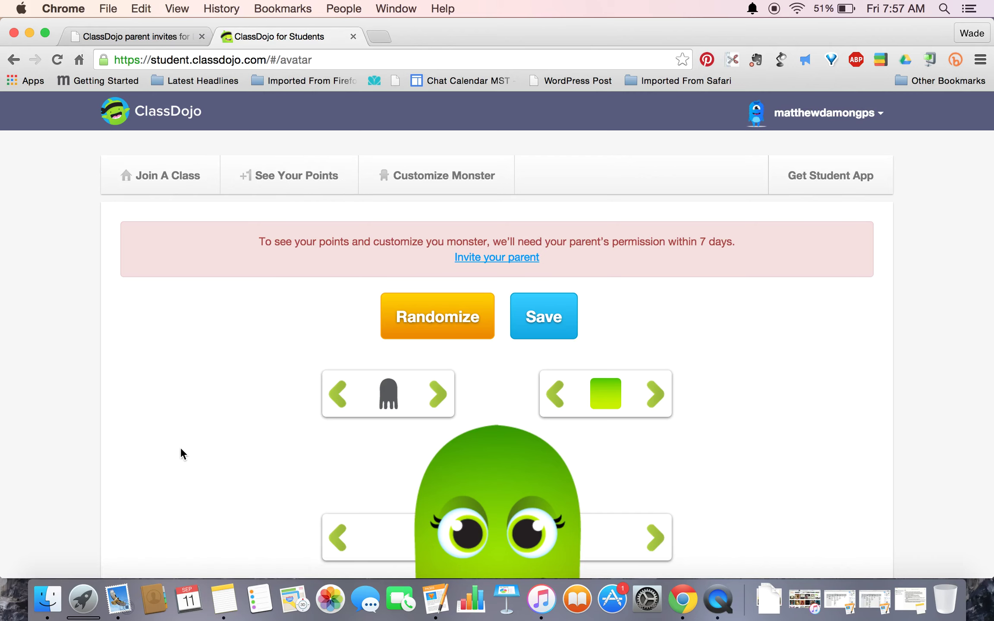
scroll(180, 447, down, 5)
scroll(180, 447, down, 3)
scroll(180, 447, up, 10)
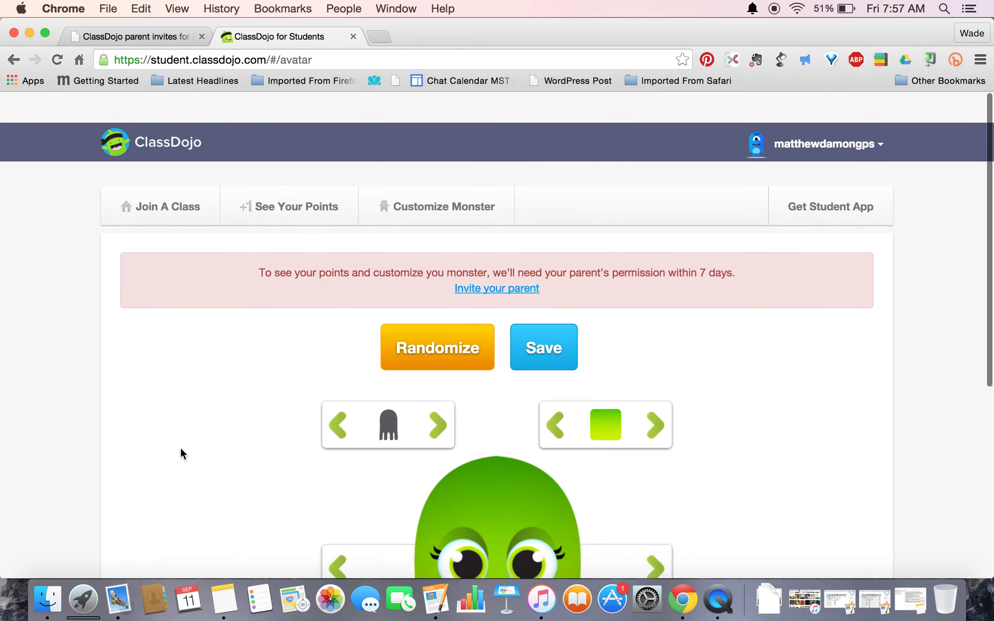